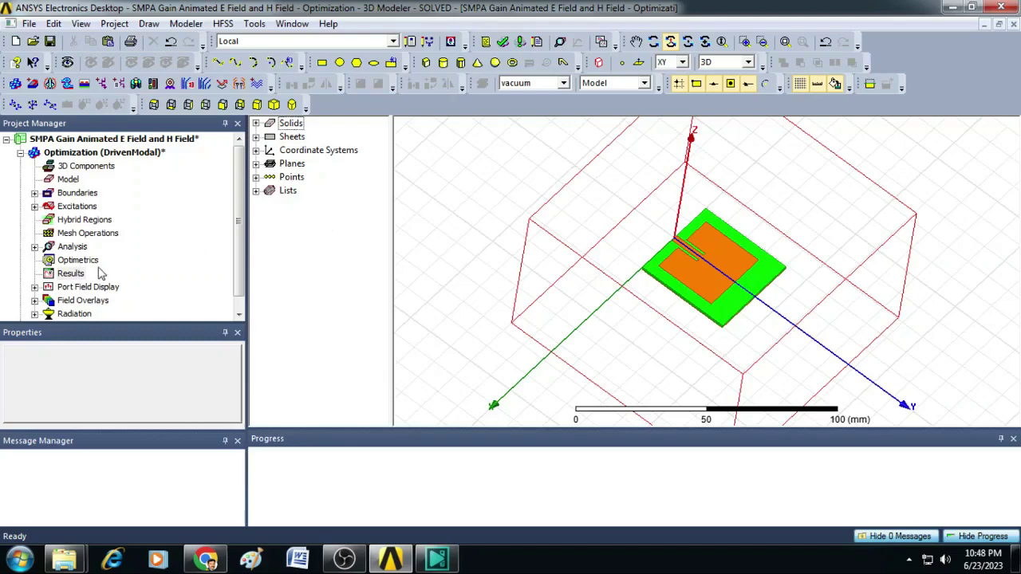
Create Radiation Pattern 1: dB GainTotal at 2.4 GHz for the Phi 0deg cut
right_click(74, 275)
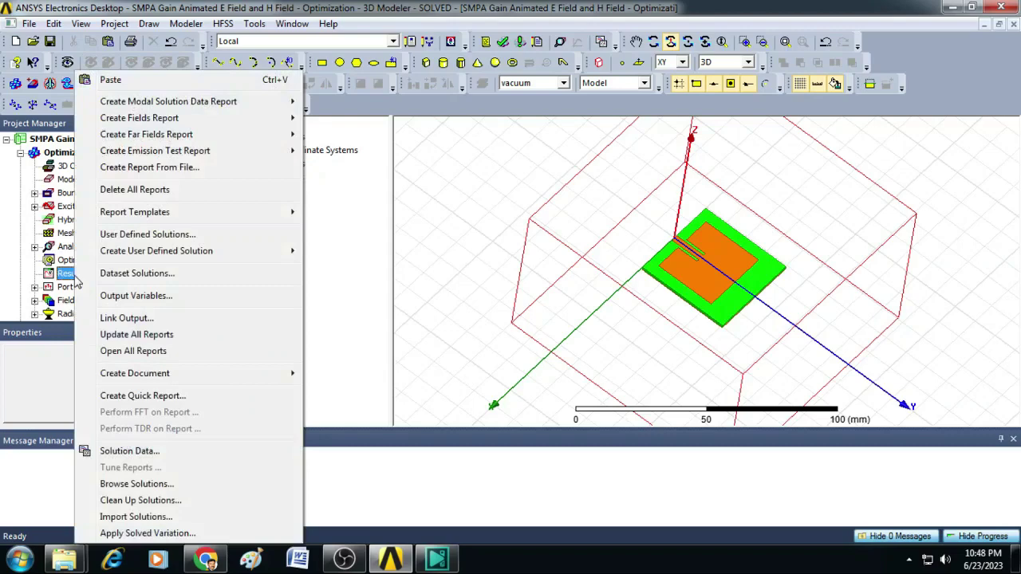
mouse_move(146, 134)
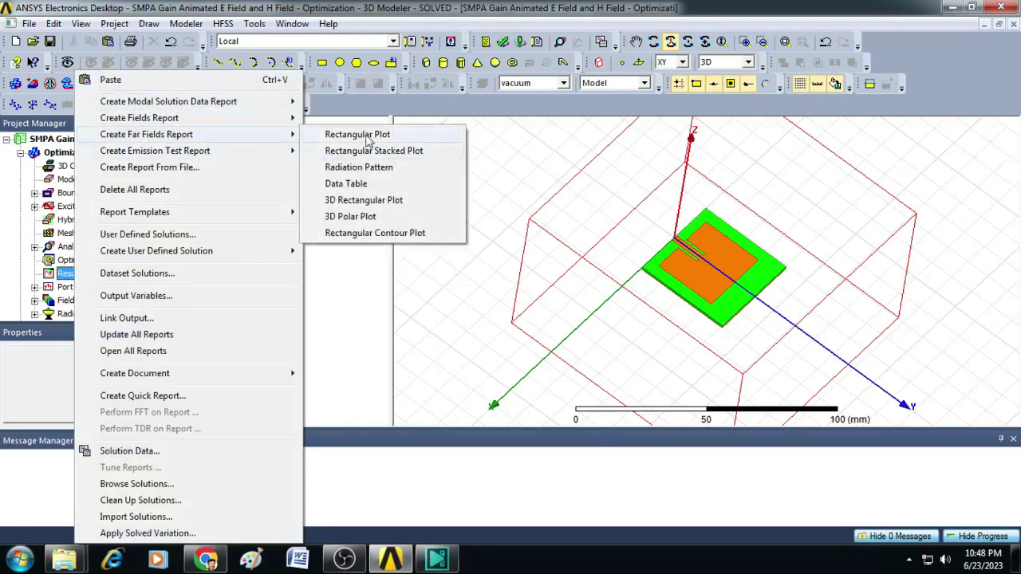
left_click(362, 170)
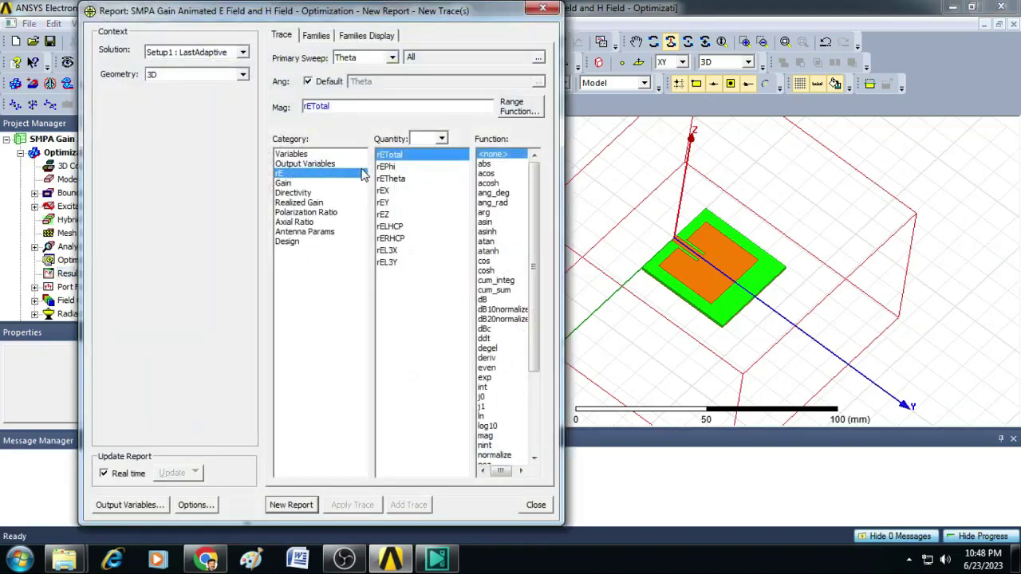
left_click(284, 183)
left_click(488, 291)
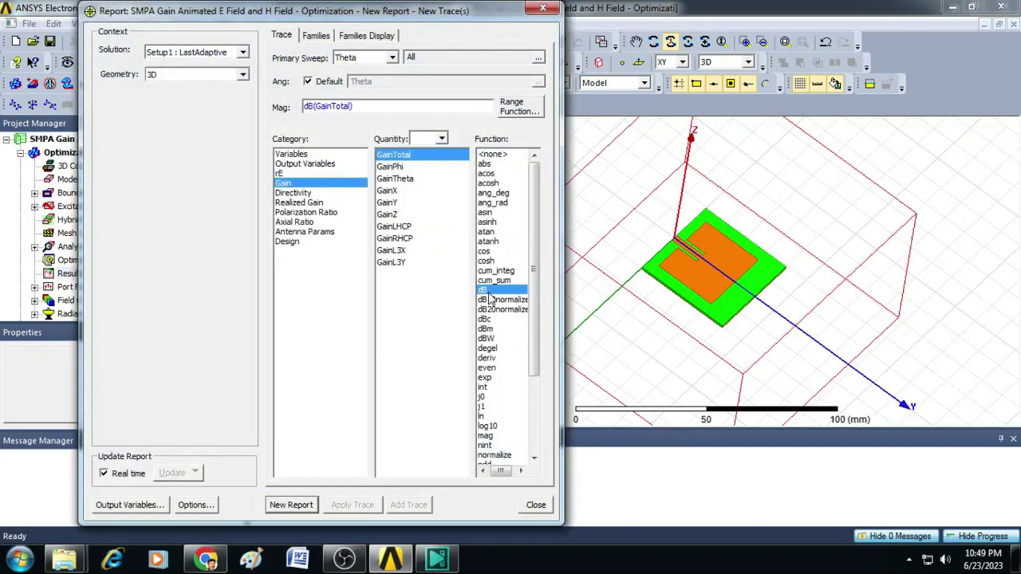
left_click(318, 37)
left_click(524, 108)
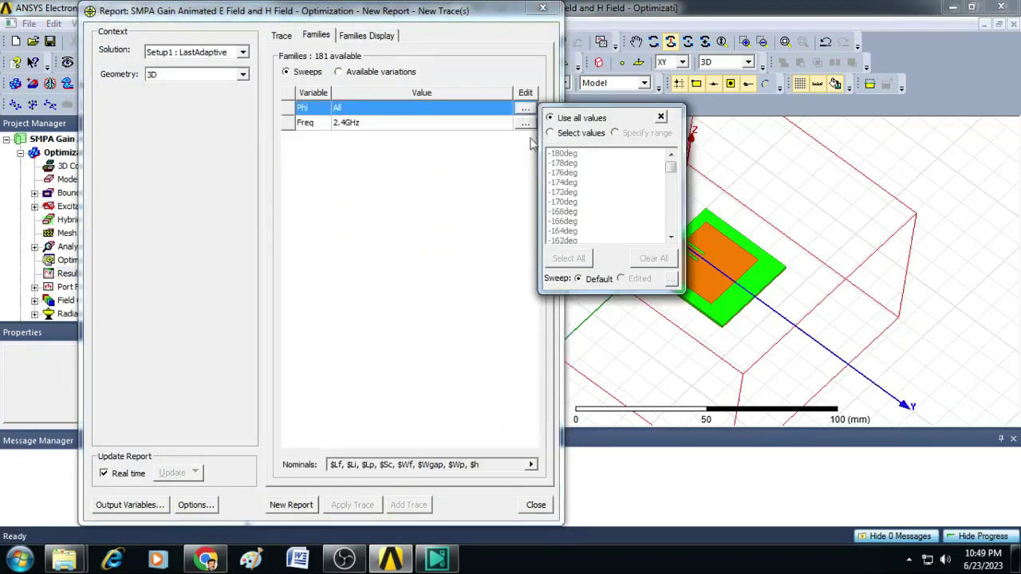
left_click(563, 173)
key("0")
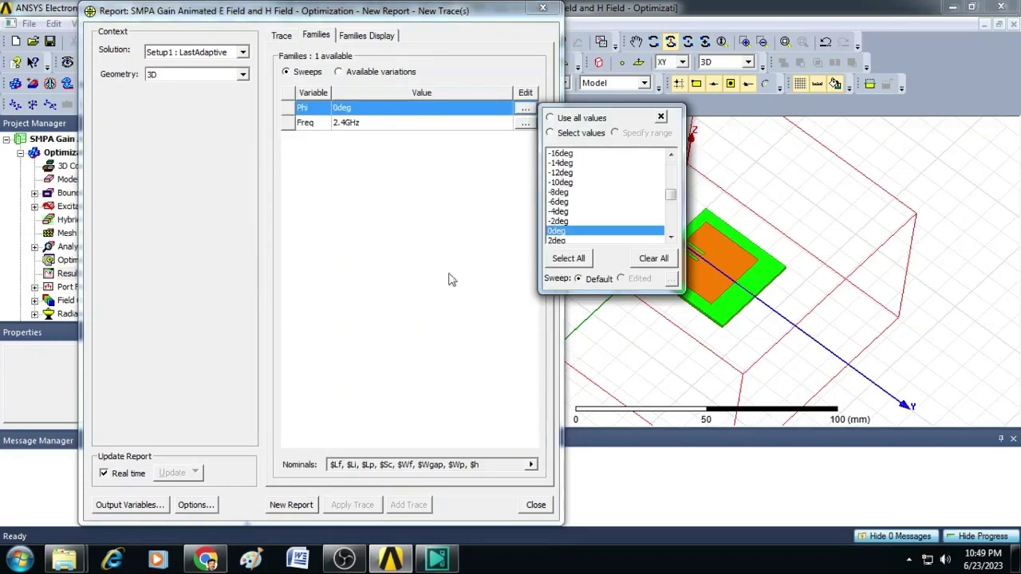
left_click(291, 505)
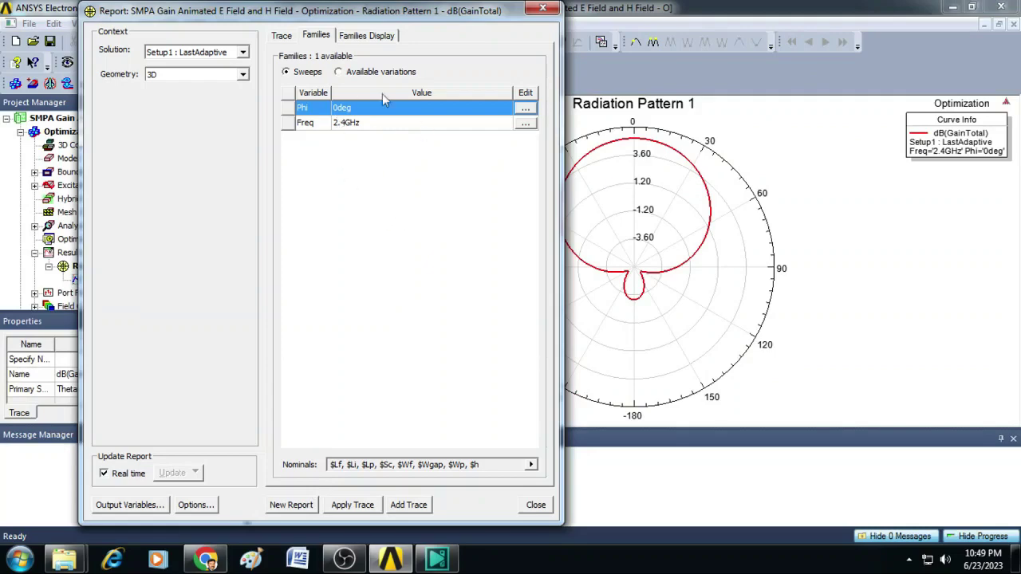
Create Radiation Pattern 2, the same dB GainTotal plot for the Phi 90deg cut
left_click(524, 110)
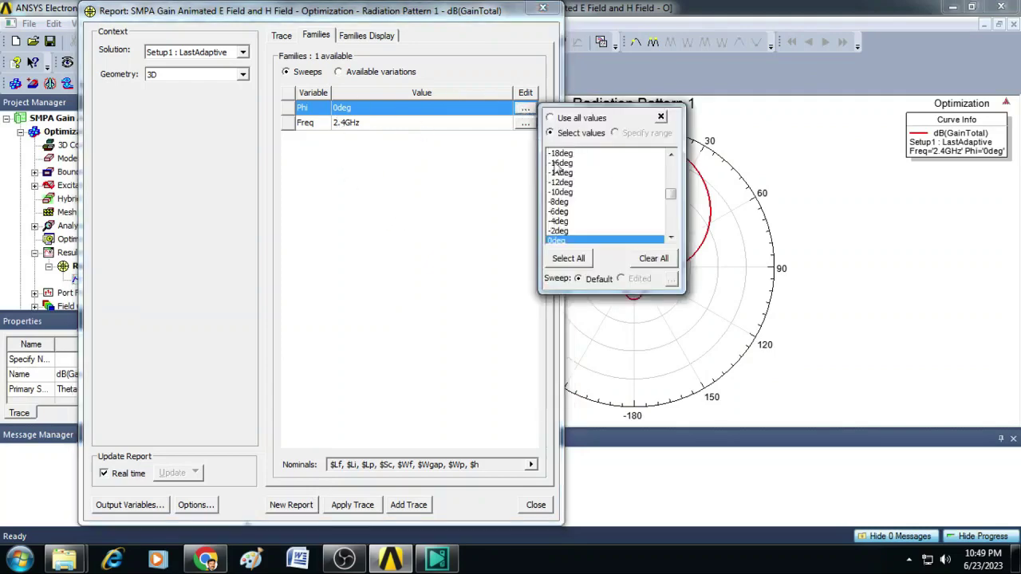
left_click(565, 212)
key("9")
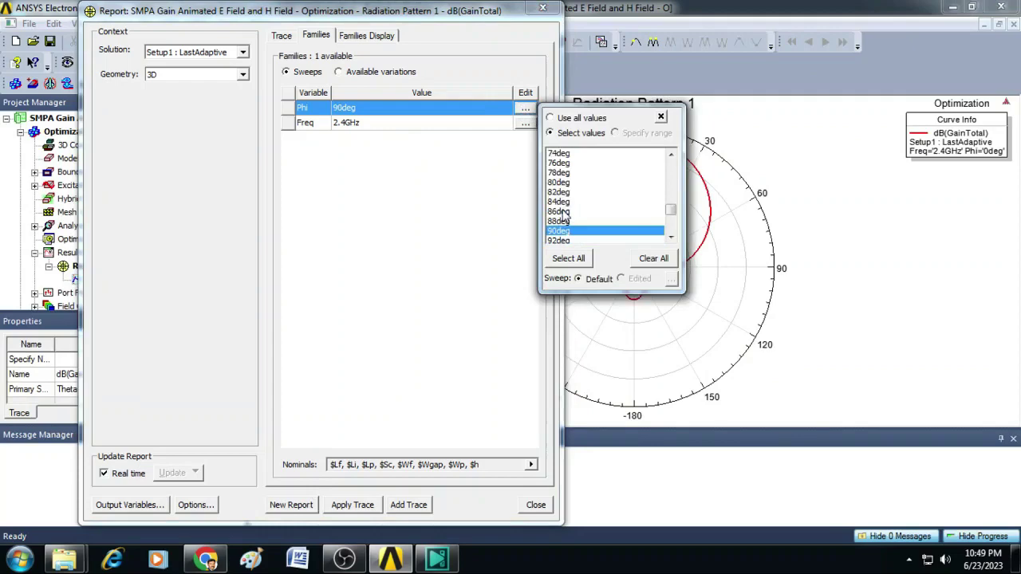
left_click(299, 510)
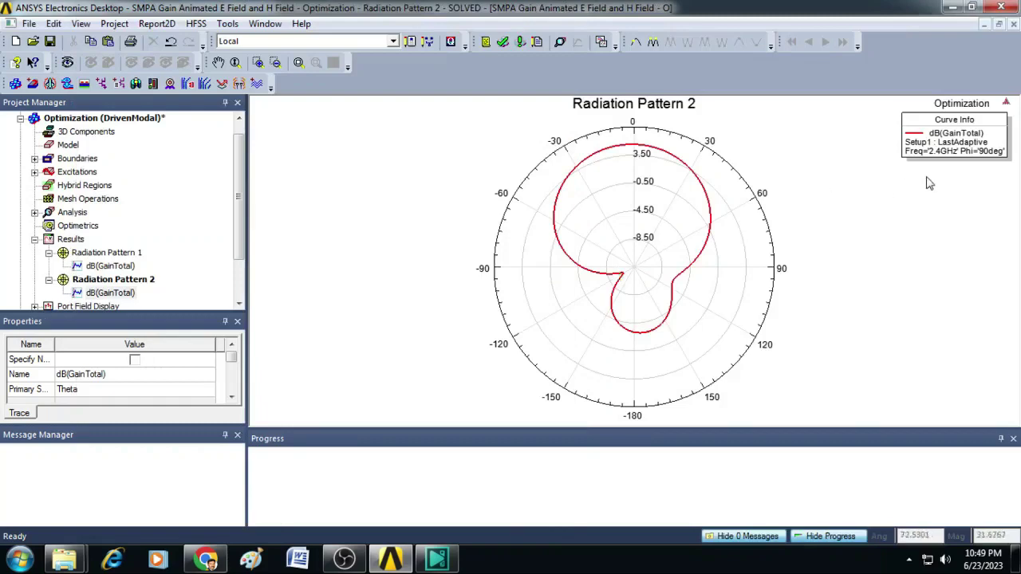
Select the dB(GainTotal) trace, then reopen Radiation Pattern 1 and its polar display settings
left_click(1000, 156)
double_click(107, 252)
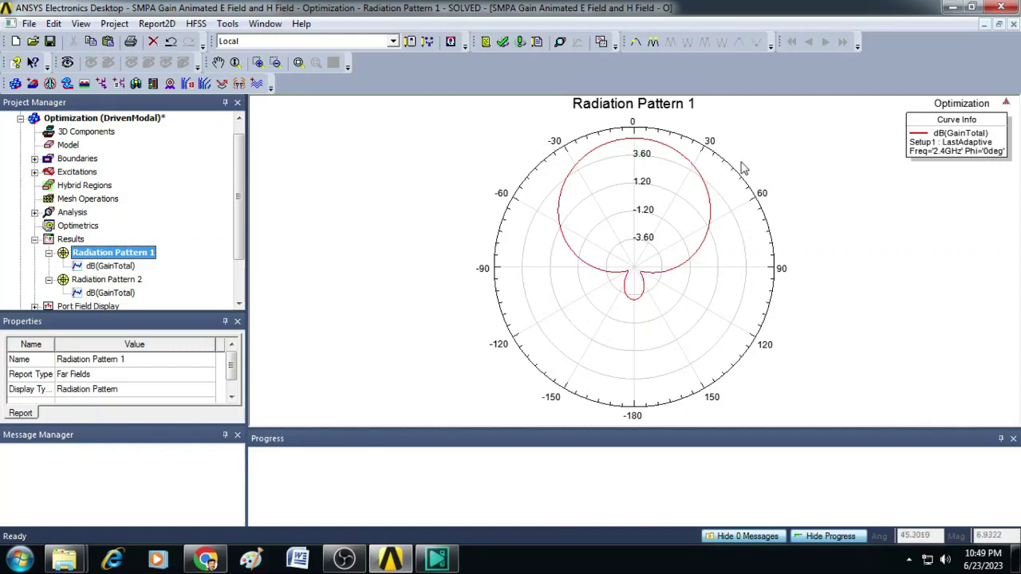
left_click(742, 168)
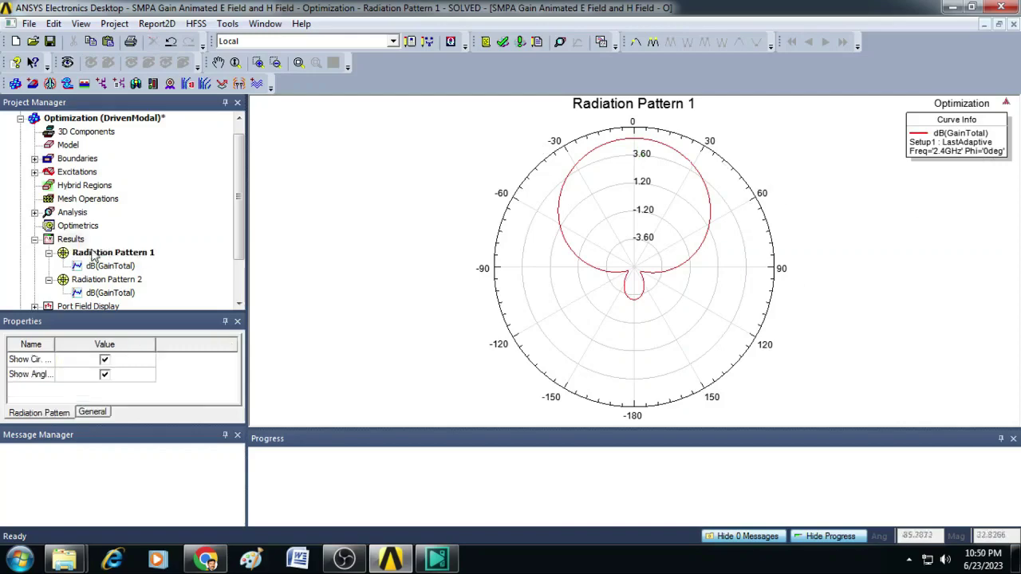
Create 3D Polar Plot 1 showing GainTotal in dB for the full far field
right_click(70, 242)
mouse_move(140, 134)
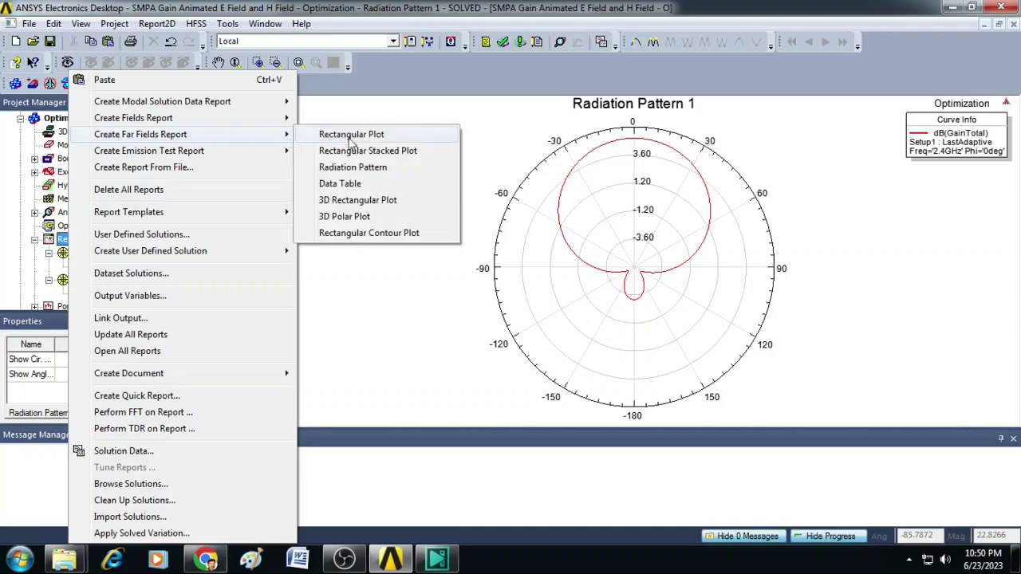
left_click(348, 219)
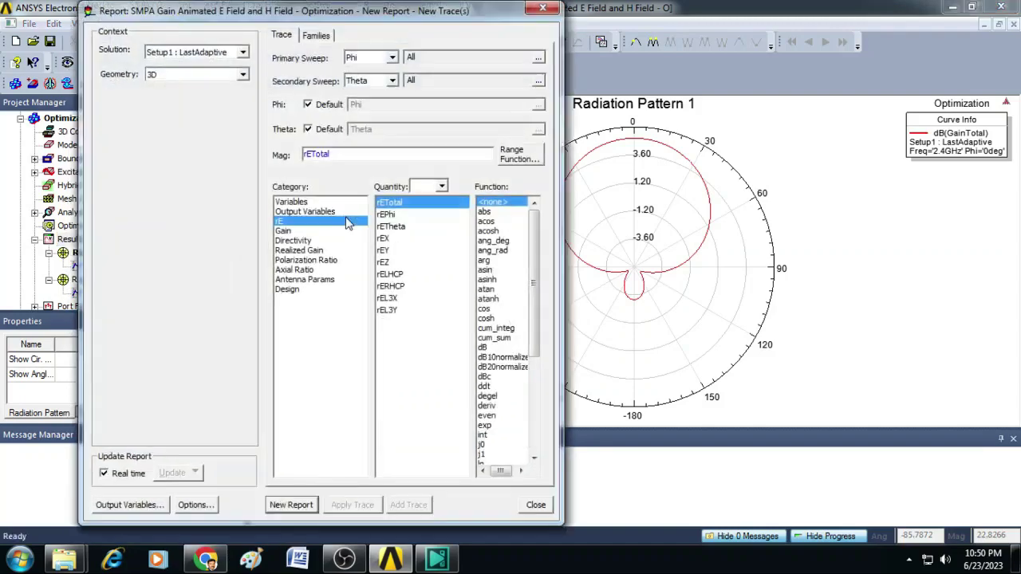
left_click(294, 232)
left_click(488, 337)
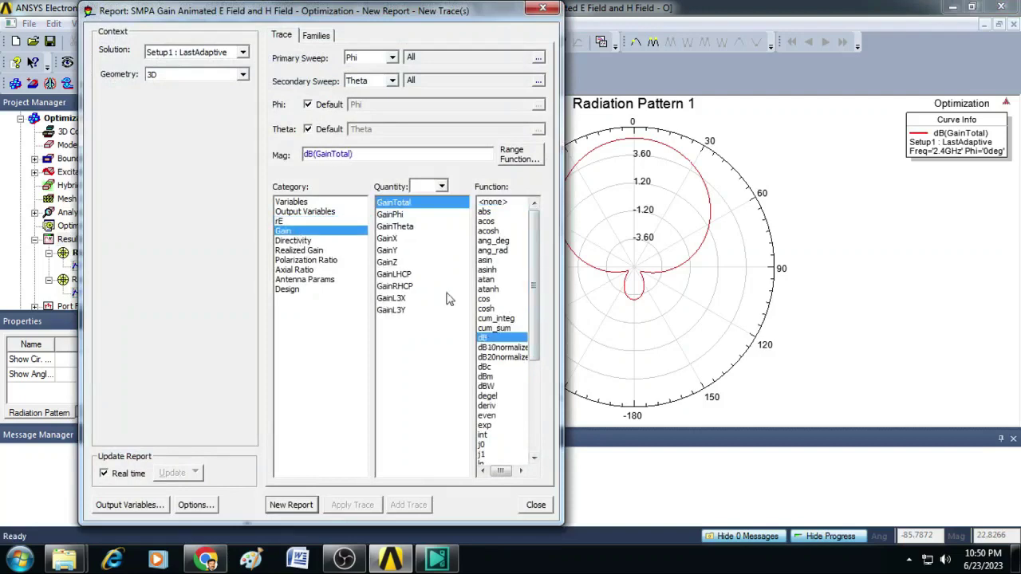
left_click(292, 505)
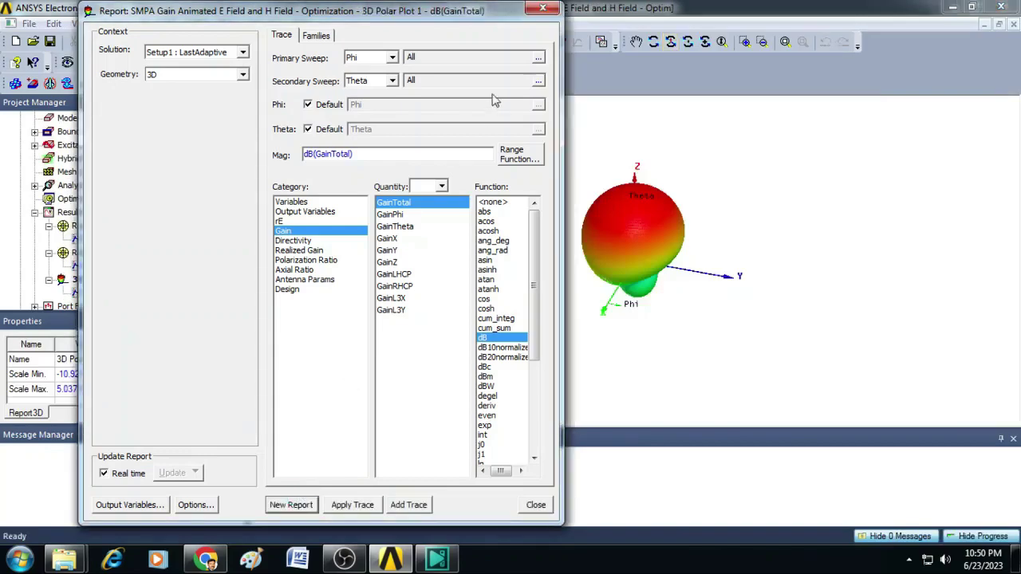
Close the report dialog and rotate the 3D gain pattern to a new viewing angle
left_click(542, 8)
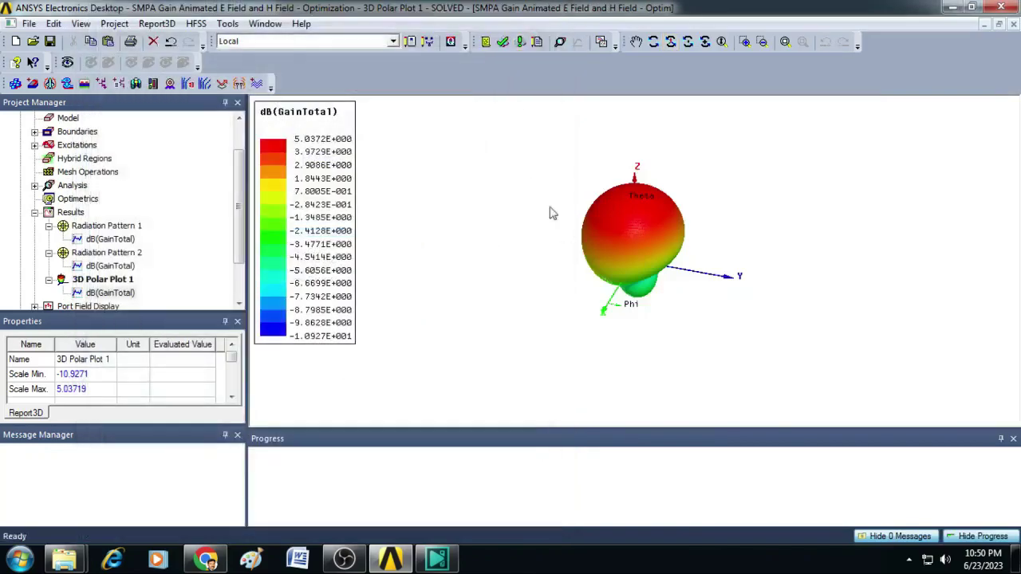
left_click(688, 42)
mouse_move(622, 239)
left_mouse_down()
mouse_move(777, 171)
mouse_move(875, 217)
mouse_move(556, 293)
left_mouse_up()
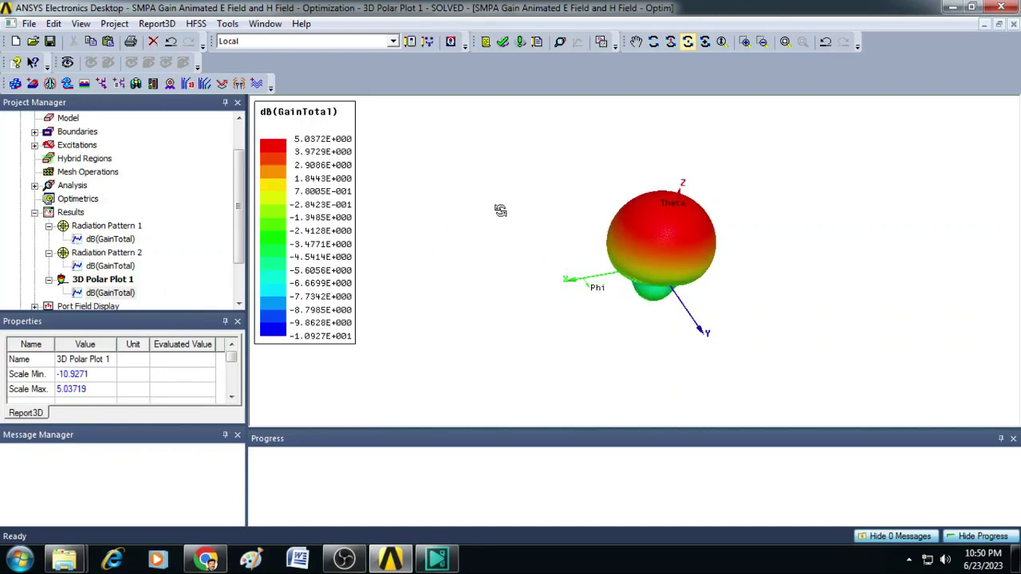
left_click(112, 172)
scroll(114, 172, "up", 1)
Overlay Radiation Pattern 1 and Radiation Pattern 2 on the patch antenna in the modeler
double_click(128, 134)
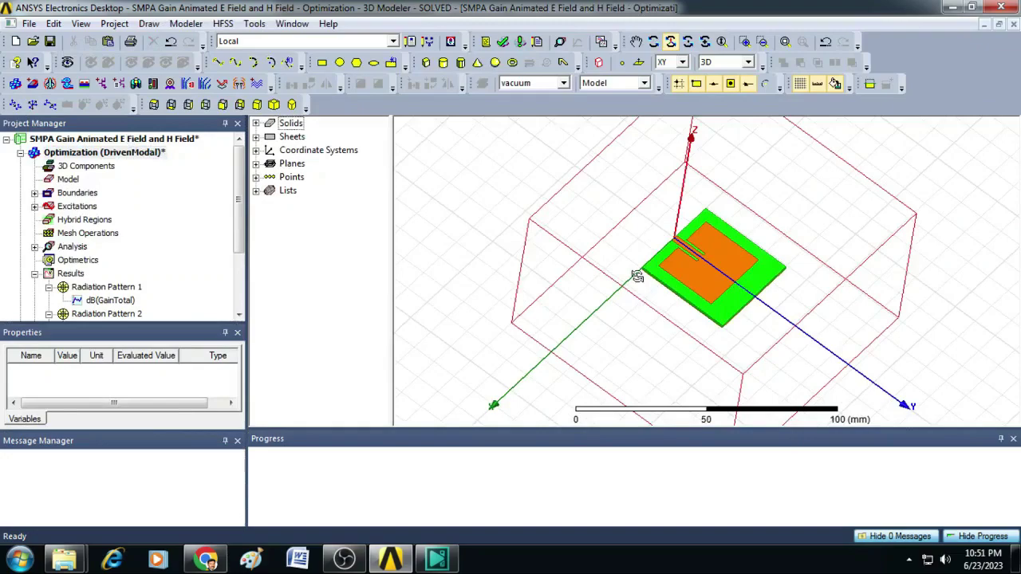
right_click(469, 265)
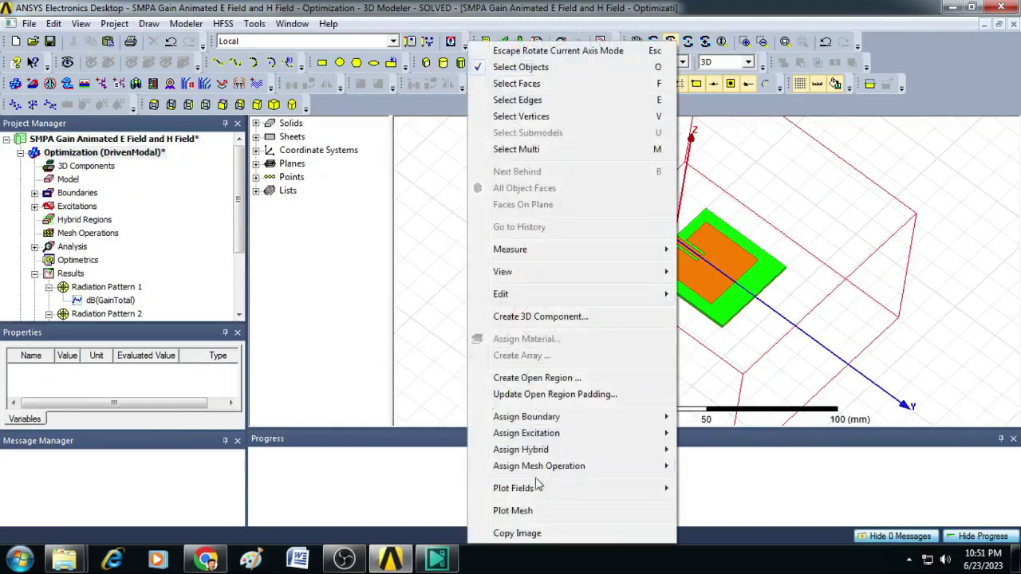
mouse_move(512, 488)
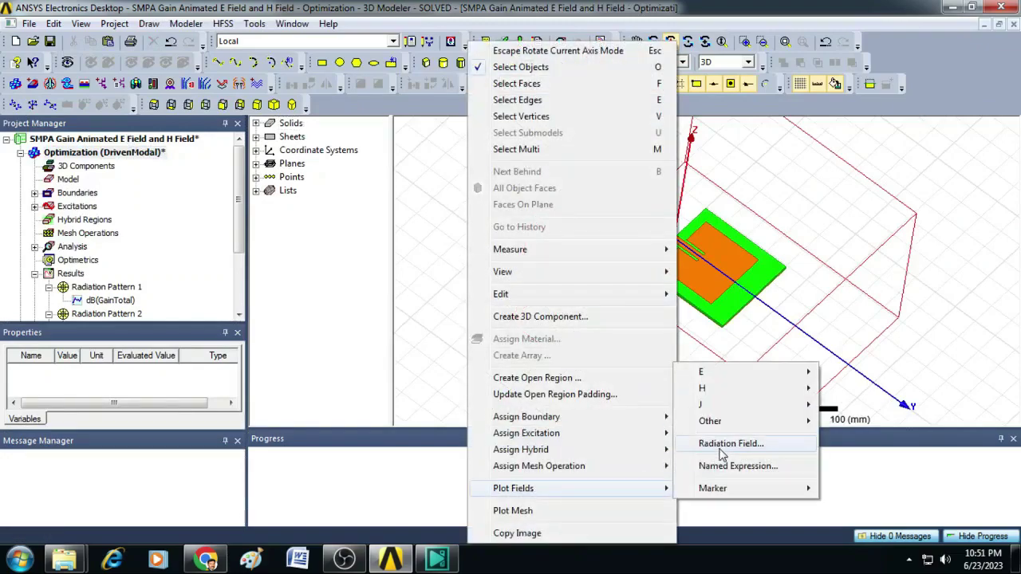
left_click(722, 448)
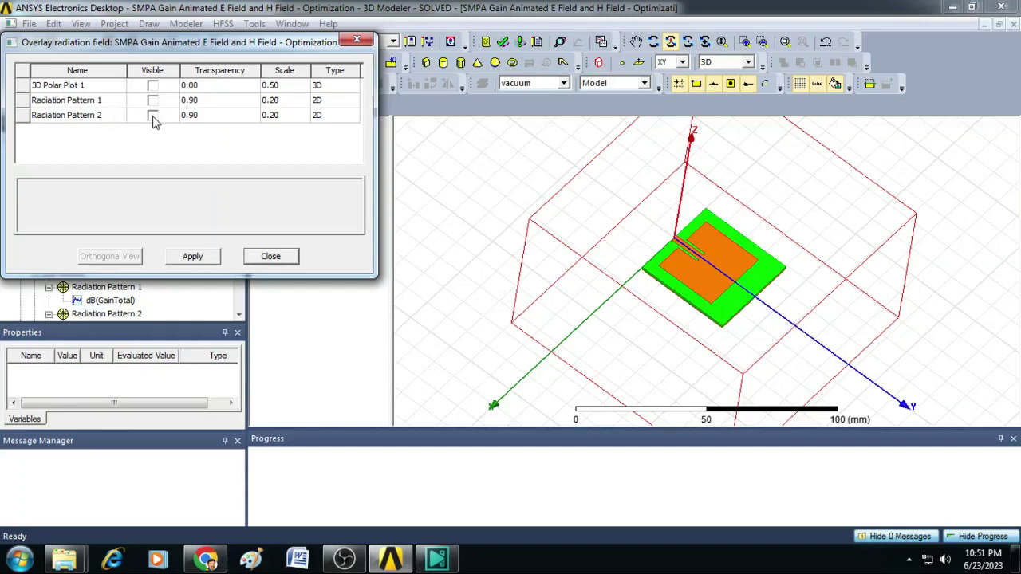
left_click(152, 100)
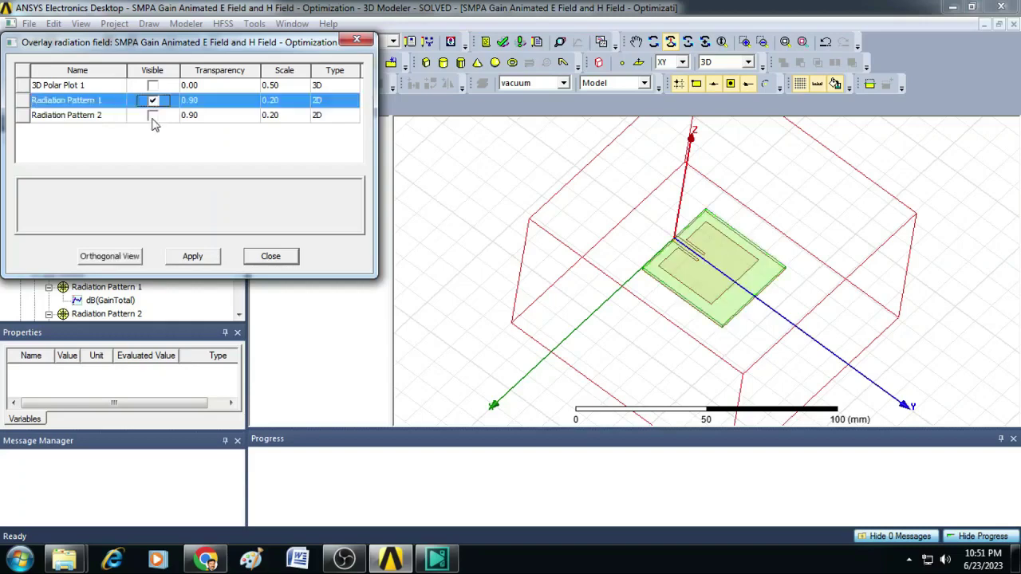
left_click(153, 115)
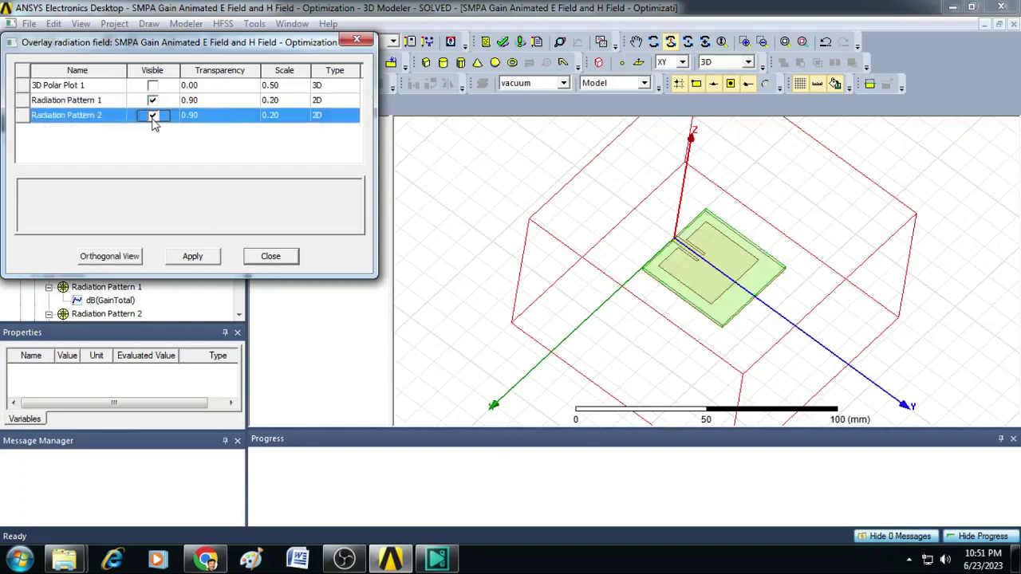
left_click(192, 256)
left_click(271, 256)
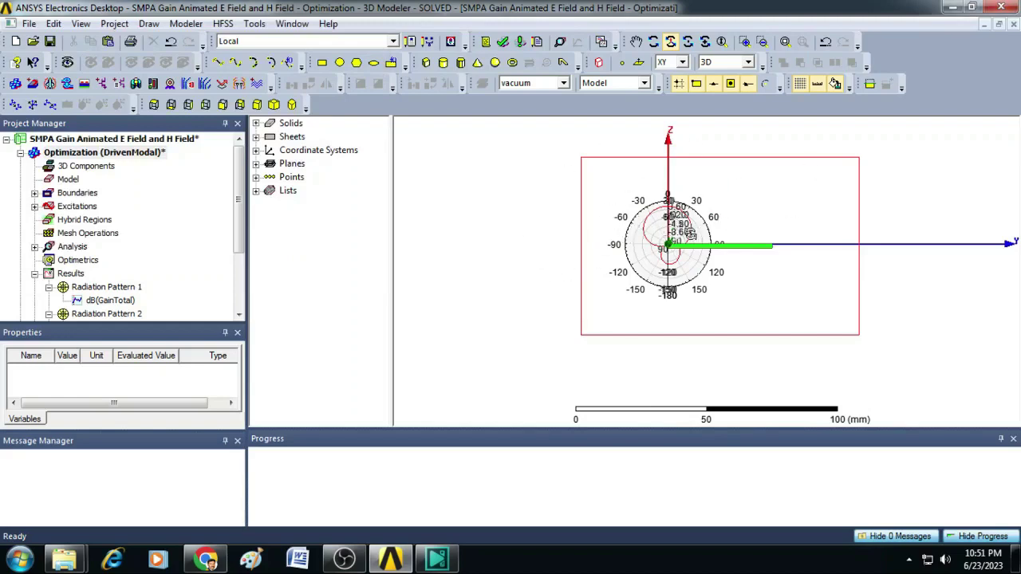
Orbit the model to see both 2D gain patterns standing over the patch
mouse_move(691, 227)
left_mouse_down()
mouse_move(513, 269)
mouse_move(472, 348)
mouse_move(467, 293)
mouse_move(578, 298)
mouse_move(677, 230)
mouse_move(654, 236)
mouse_move(589, 210)
left_mouse_up()
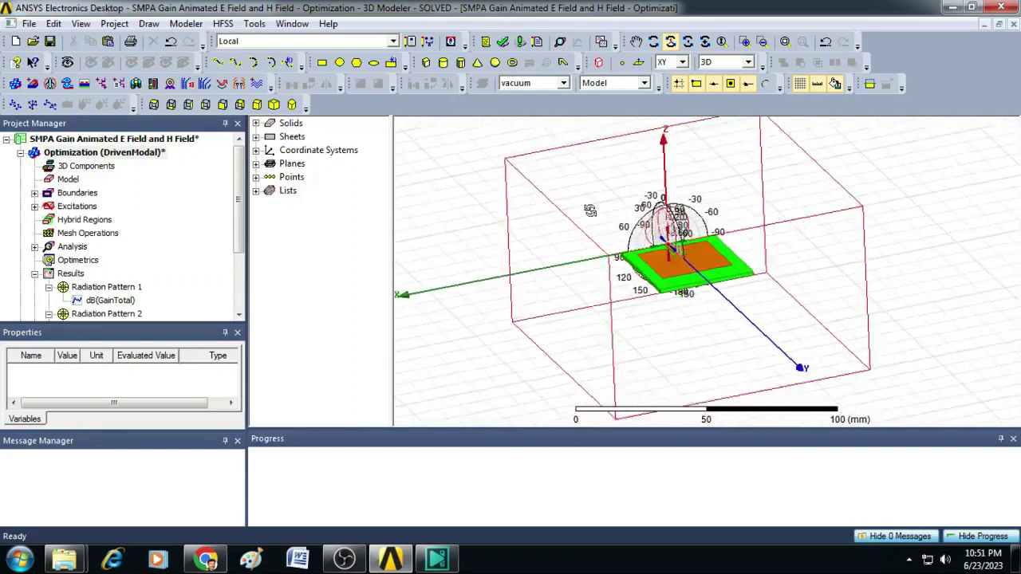
mouse_move(598, 254)
left_mouse_down()
mouse_move(638, 245)
mouse_move(650, 279)
left_mouse_up()
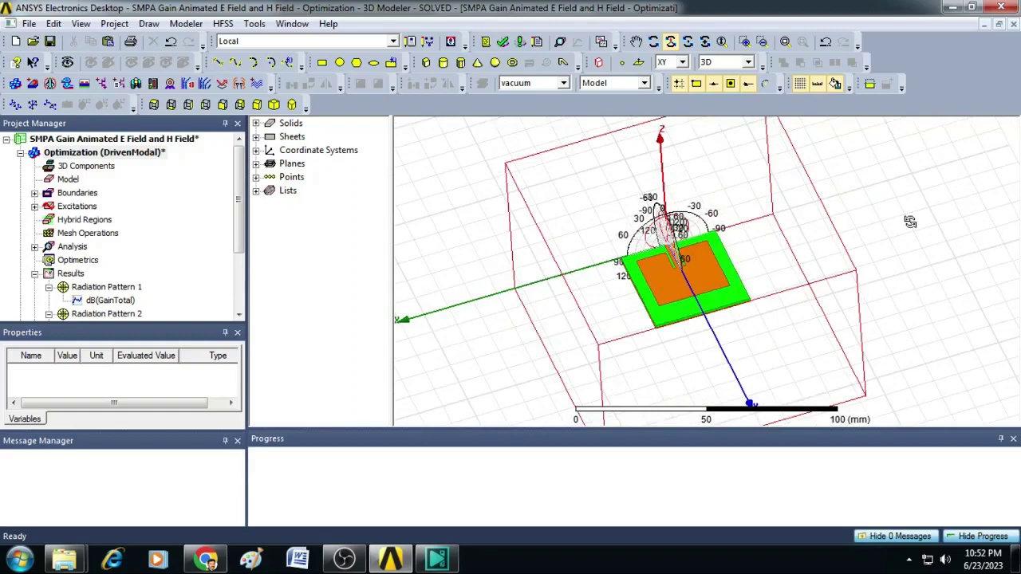
Hide Radiation Patterns 1 and 2, overlay 3D Polar Plot 1, and orbit to inspect it
right_click(456, 271)
mouse_move(501, 488)
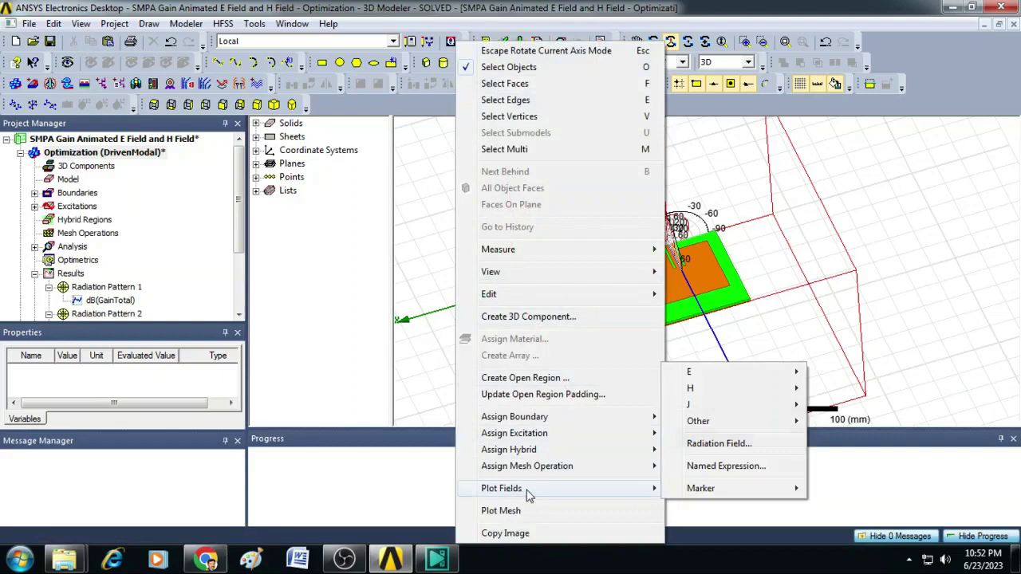
left_click(745, 443)
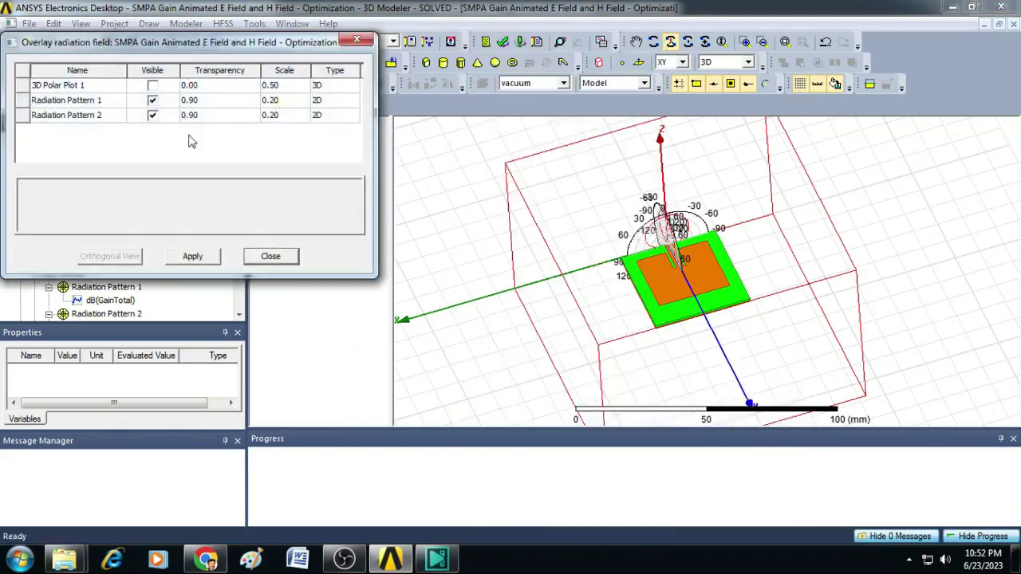
left_click_drag(166, 44, 229, 65)
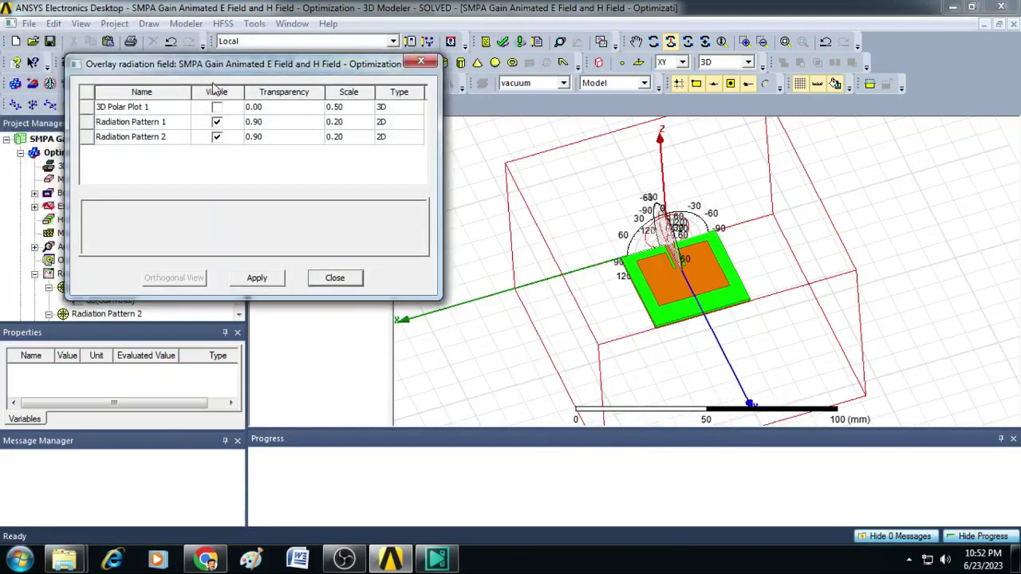
left_click(217, 123)
left_click(218, 137)
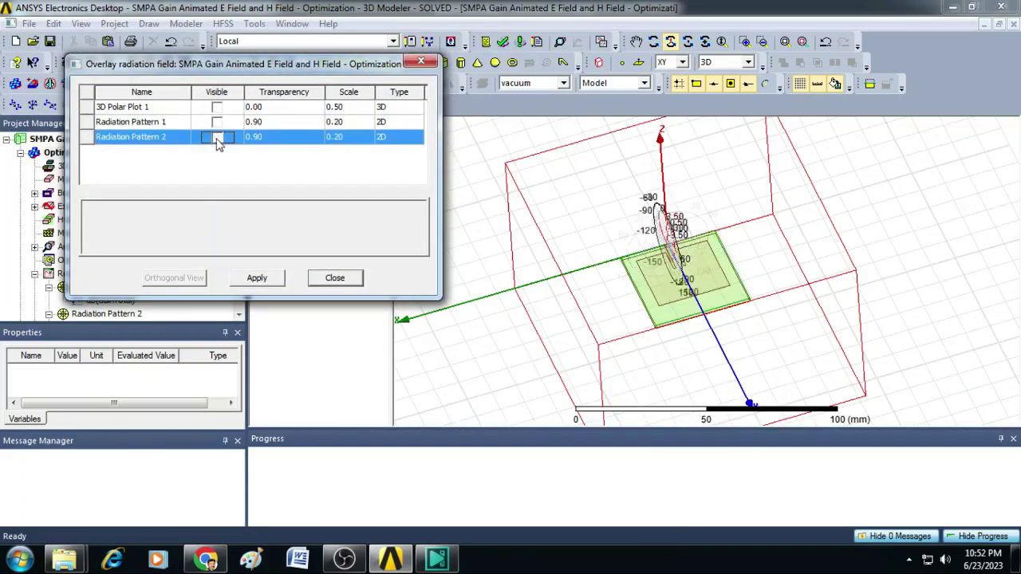
left_click(217, 108)
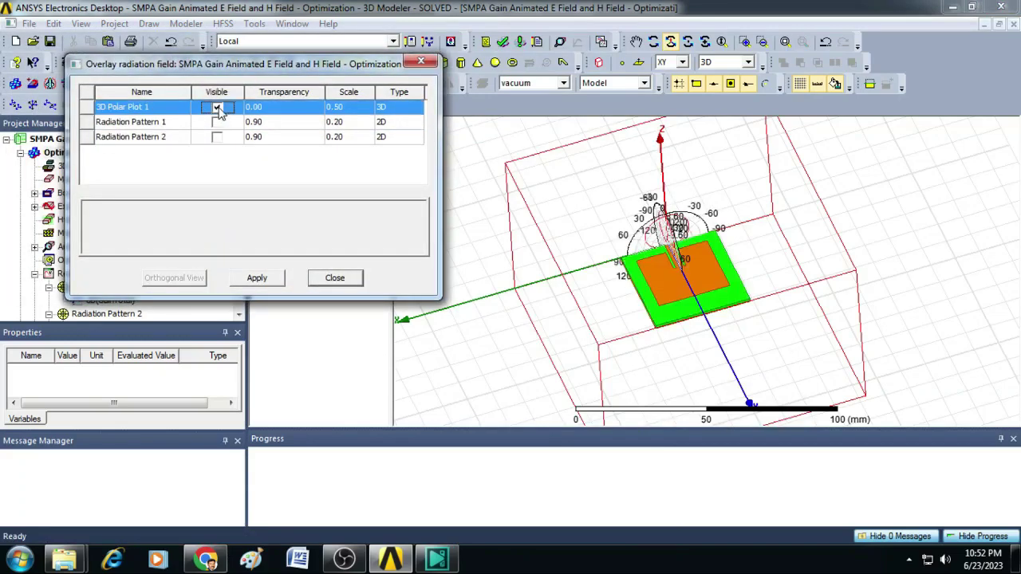
left_click(257, 277)
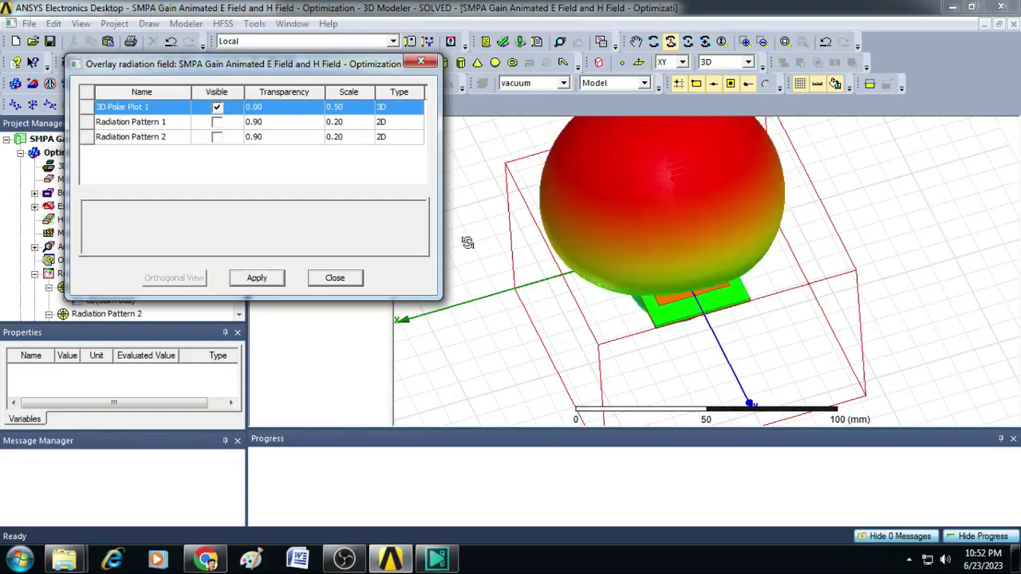
mouse_move(663, 218)
left_mouse_down()
mouse_move(678, 222)
mouse_move(684, 240)
mouse_move(643, 217)
mouse_move(707, 292)
left_mouse_up()
scroll(678, 223, "down", 2)
scroll(682, 245, "up", 2)
scroll(678, 253, "up", 1)
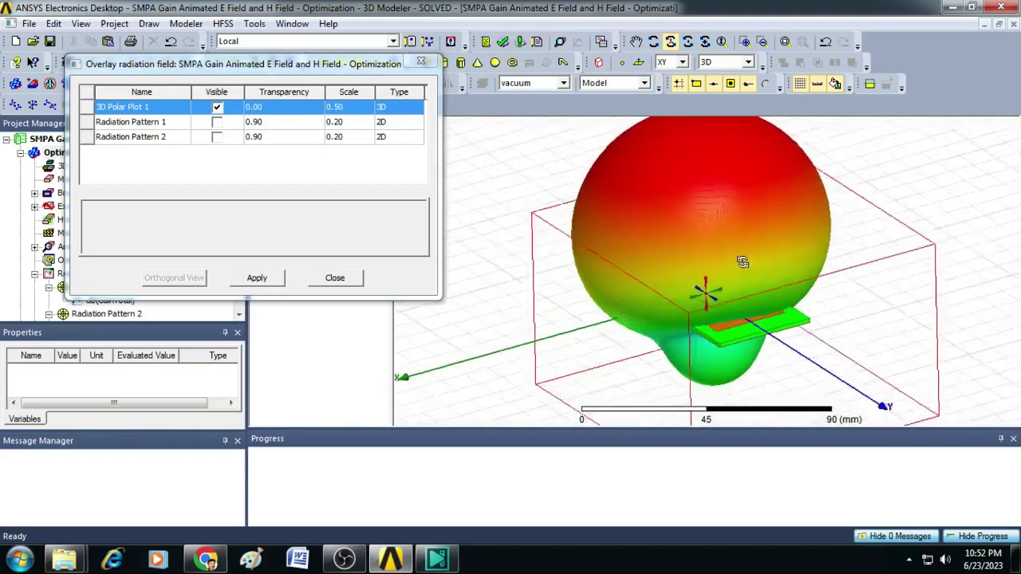
Set the 3D Polar Plot 1 overlay scale to 0.25 and orbit to view the patch
left_click(356, 107)
type("0.25")
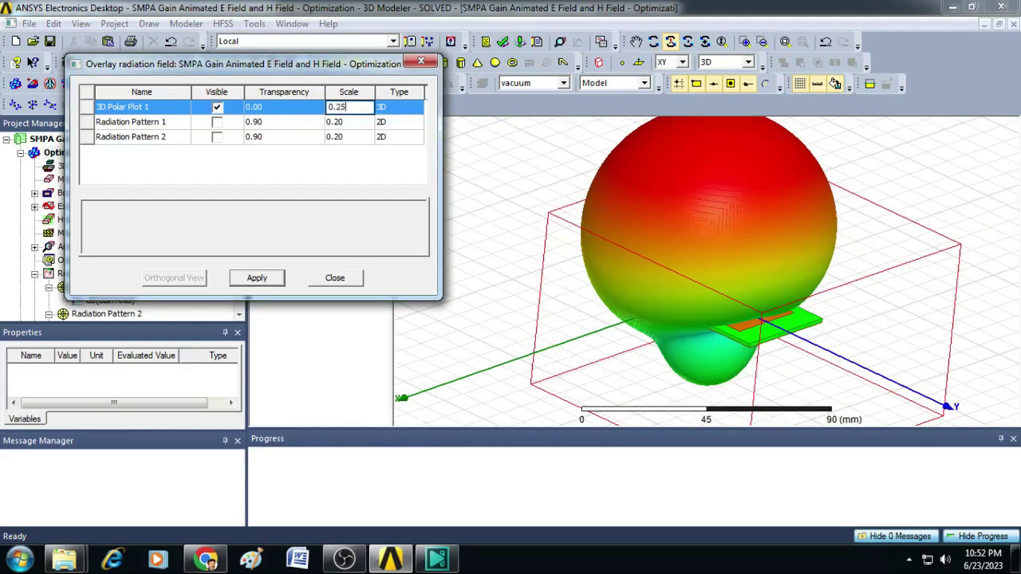
left_click(278, 280)
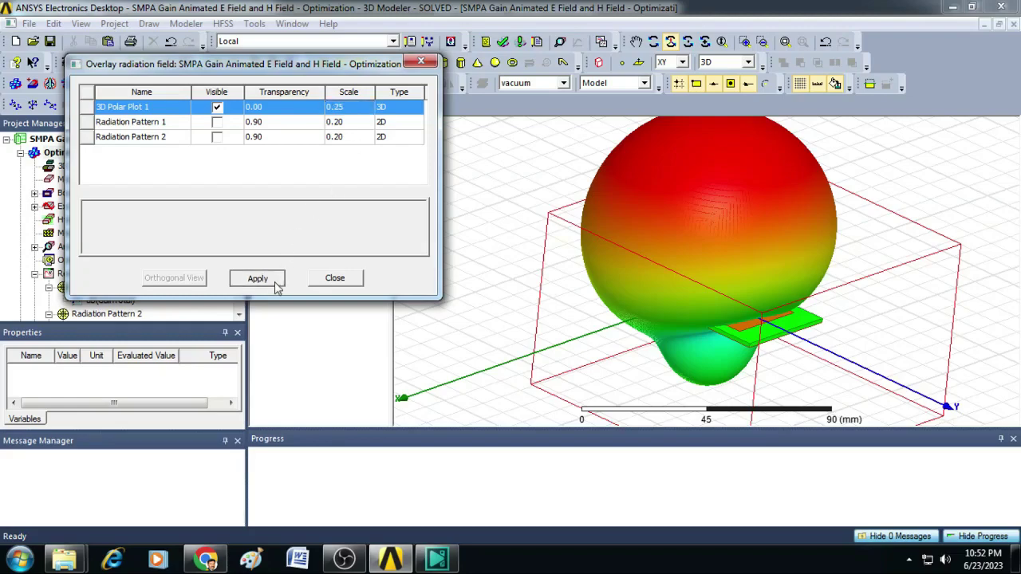
mouse_move(704, 274)
left_mouse_down()
mouse_move(726, 246)
mouse_move(725, 276)
mouse_move(759, 299)
left_mouse_up()
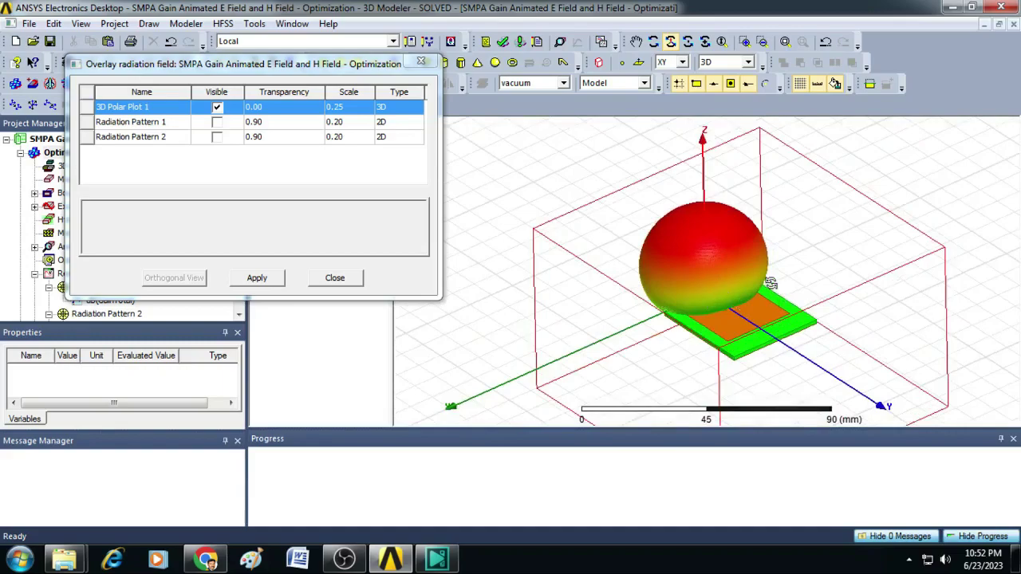
left_click_drag(759, 299, 841, 241)
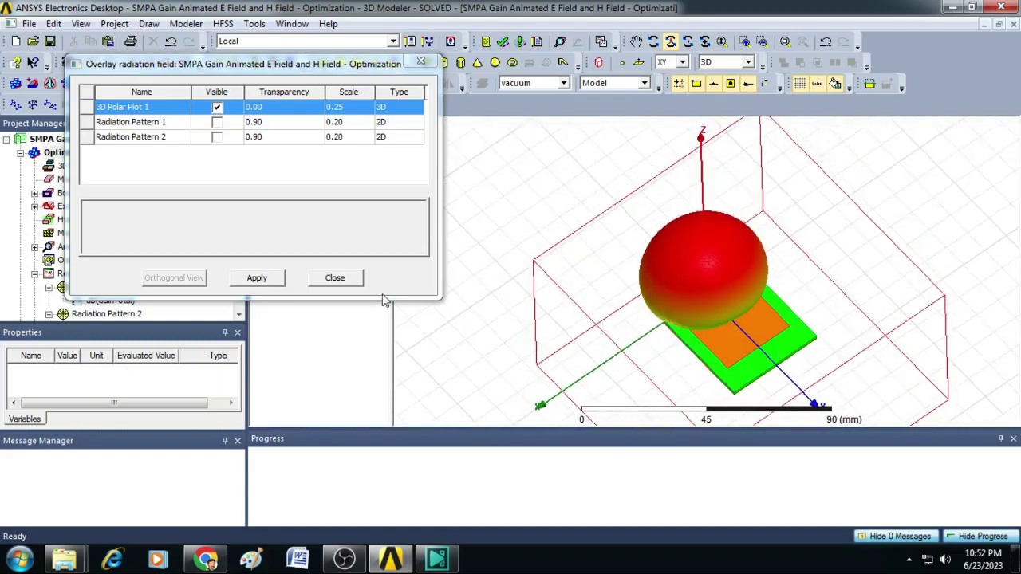